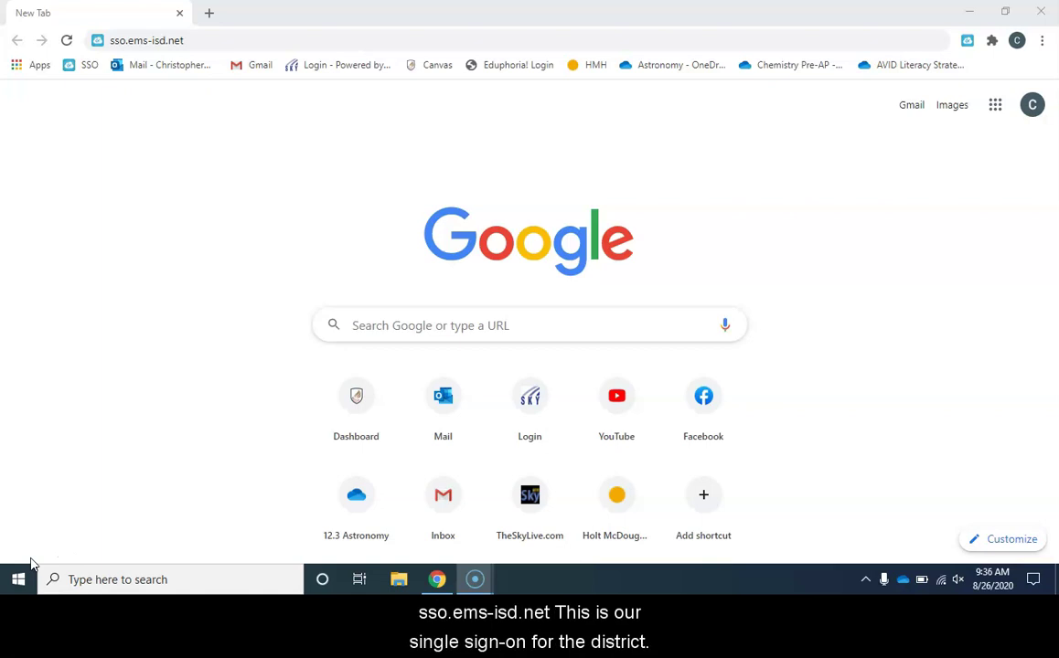
- Open Office 365 from the sso.ems-isd.net single sign-on portal and show its Install Office options
key(Return)
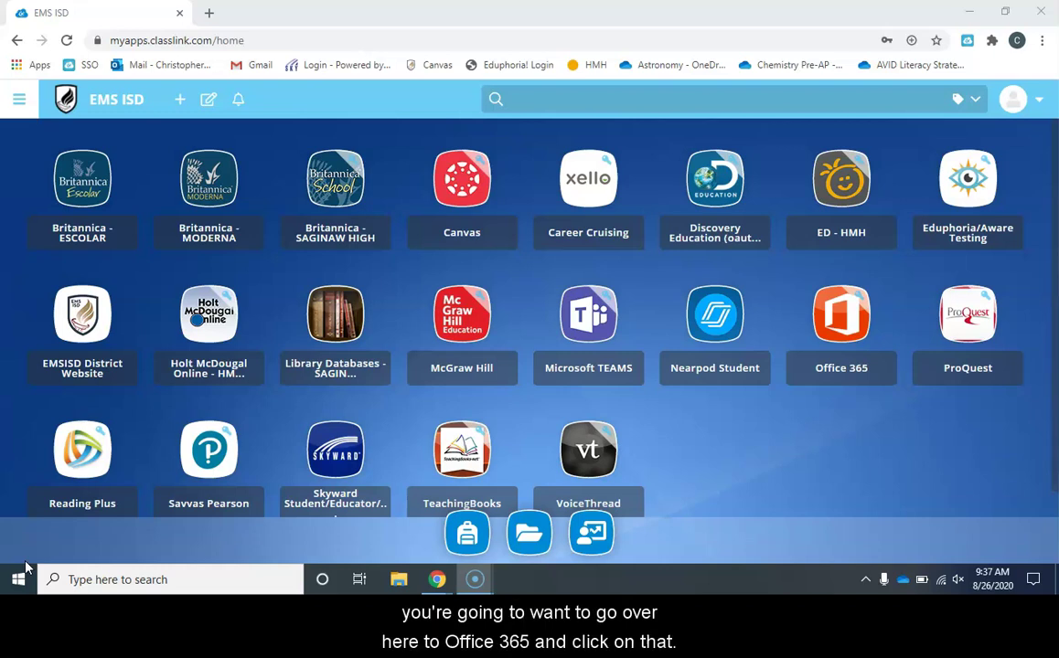
click(843, 326)
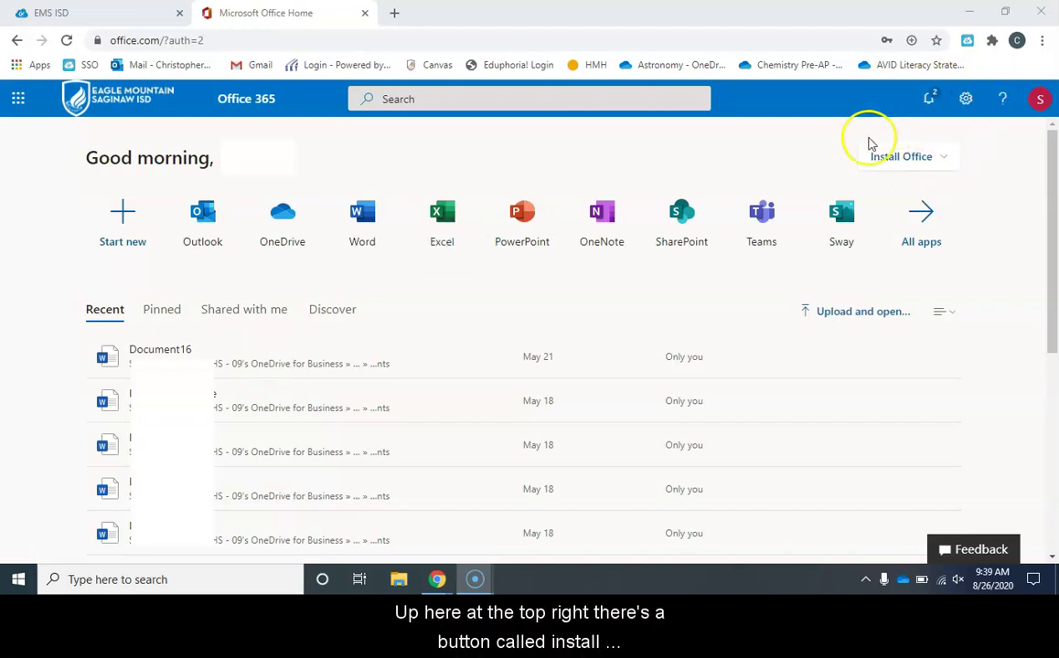
click(935, 161)
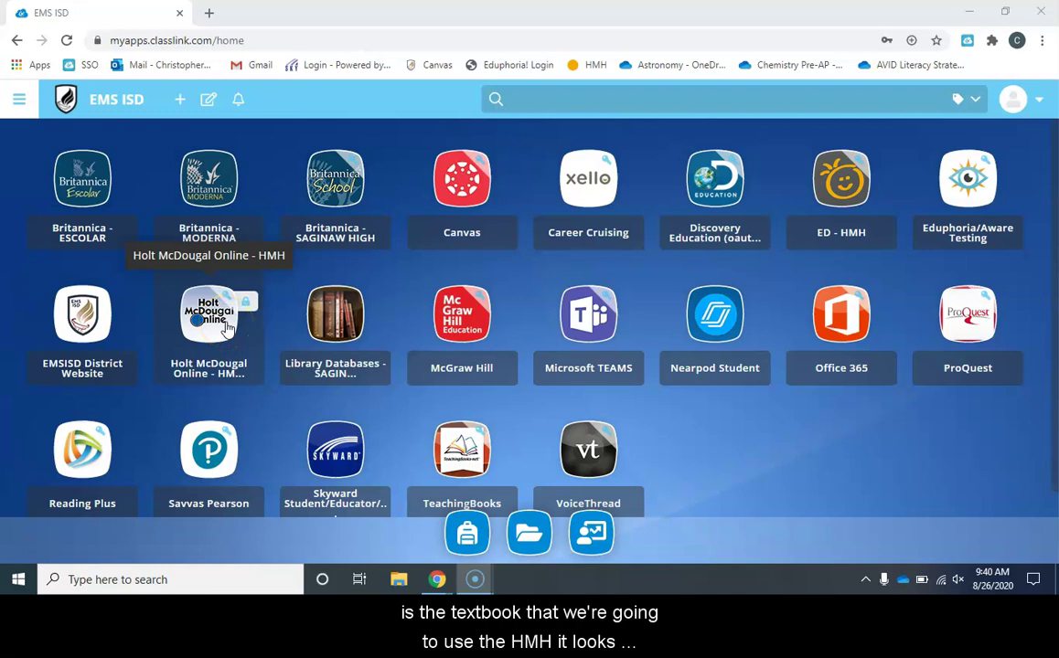
- Open Holt McDougal Online from the district portal and launch the Student Resources for TX High School Science Modern Chemistry
click(211, 324)
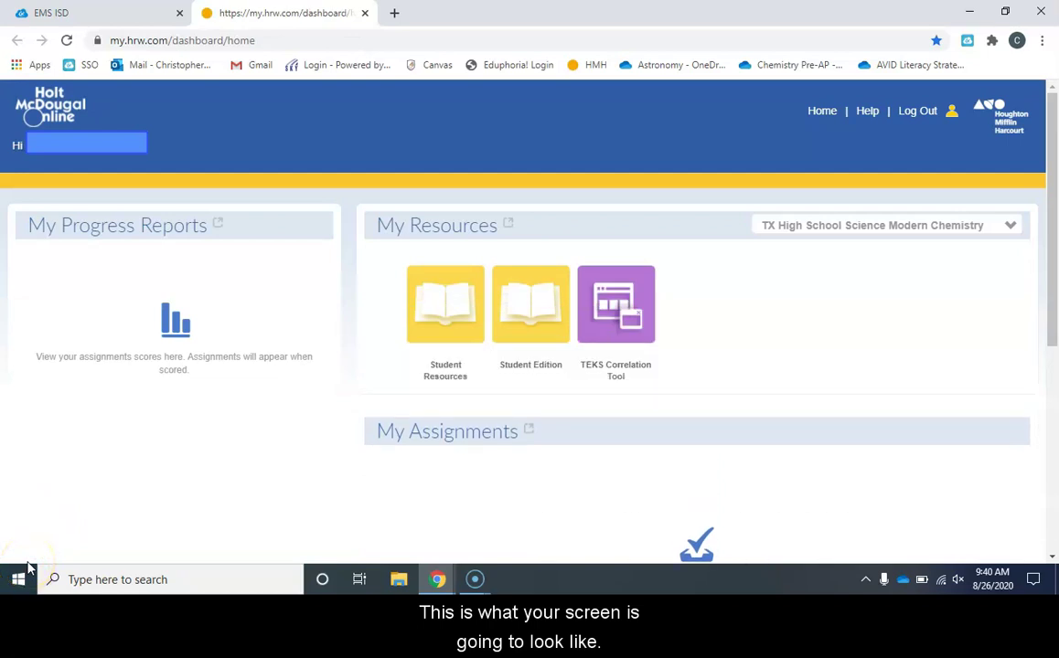
click(28, 567)
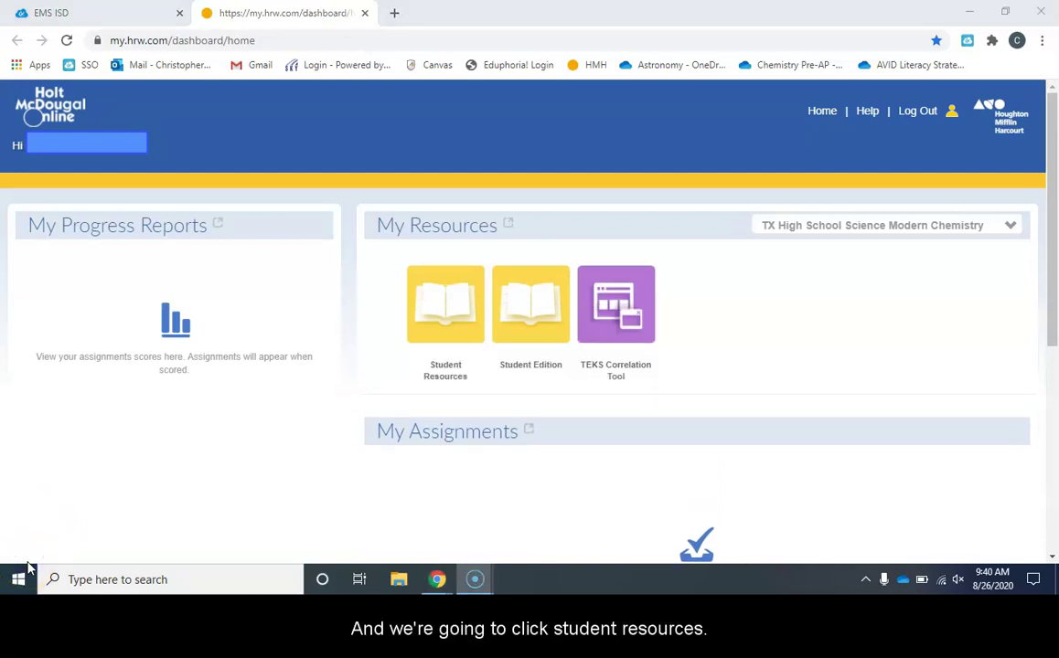
click(466, 311)
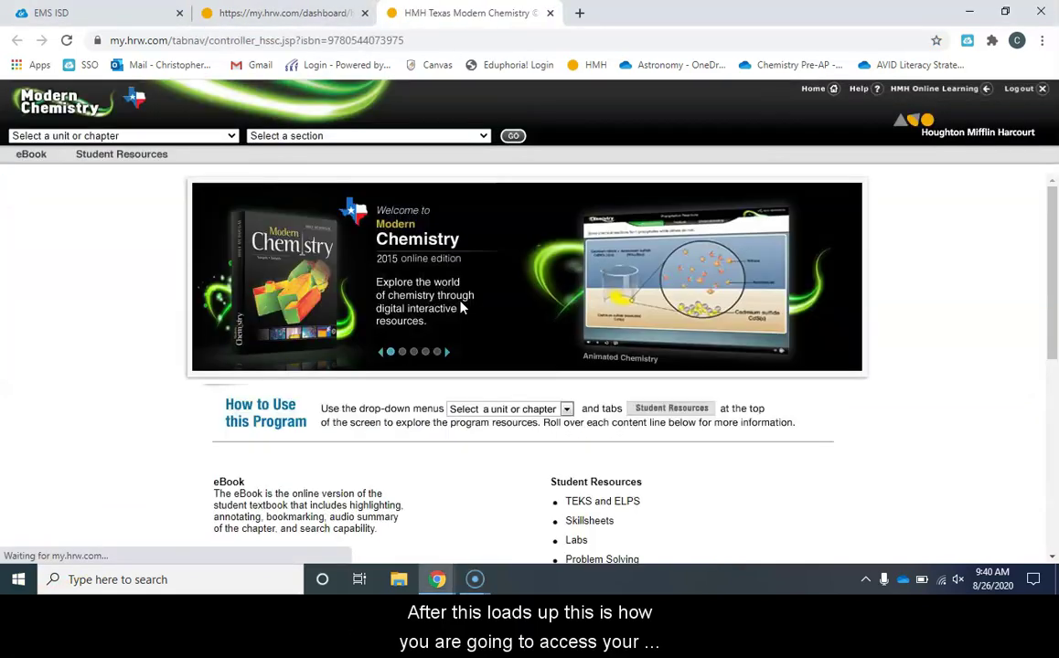
- Go to the Chapter Opener of Chapter 1: Matter and Change in the Modern Chemistry textbook
click(160, 135)
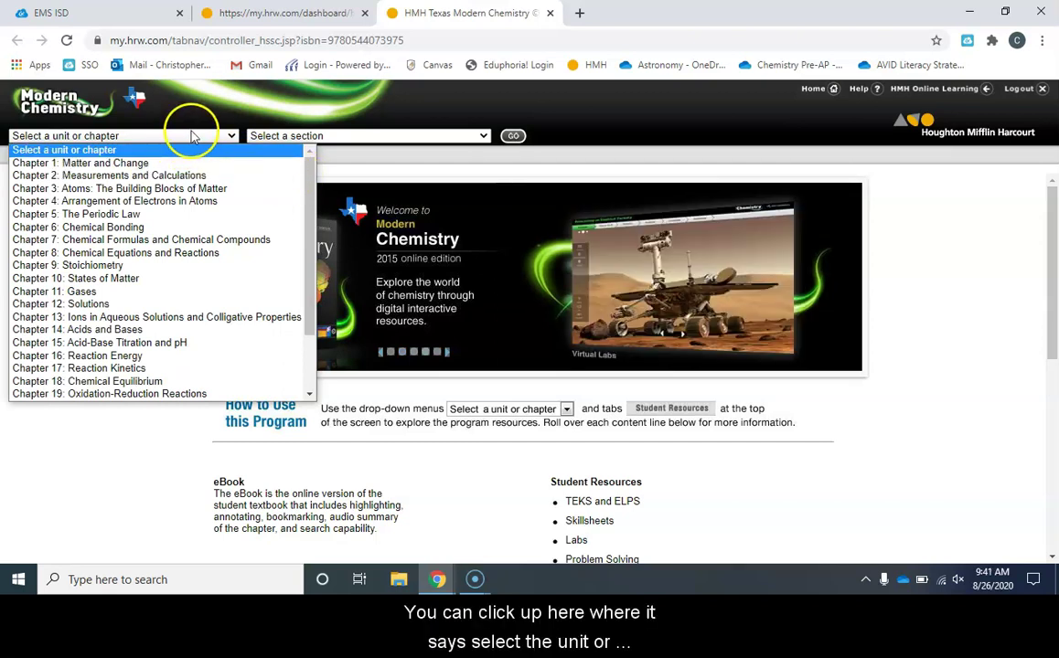
mouse_move(308, 177)
mouse_down()
mouse_move(308, 236)
mouse_move(312, 172)
mouse_up()
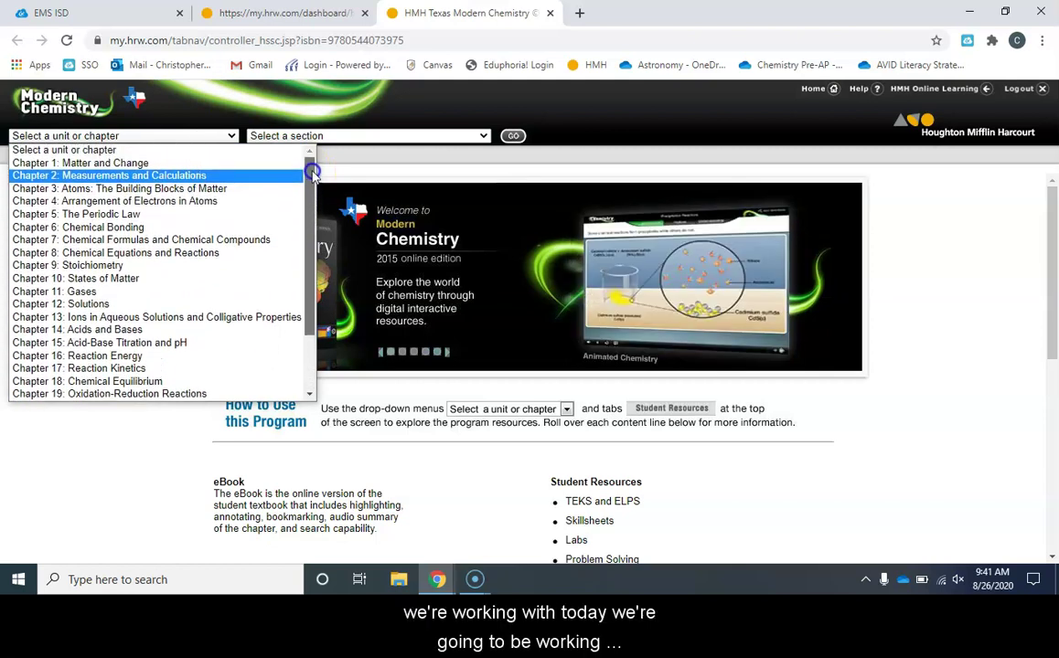
click(200, 165)
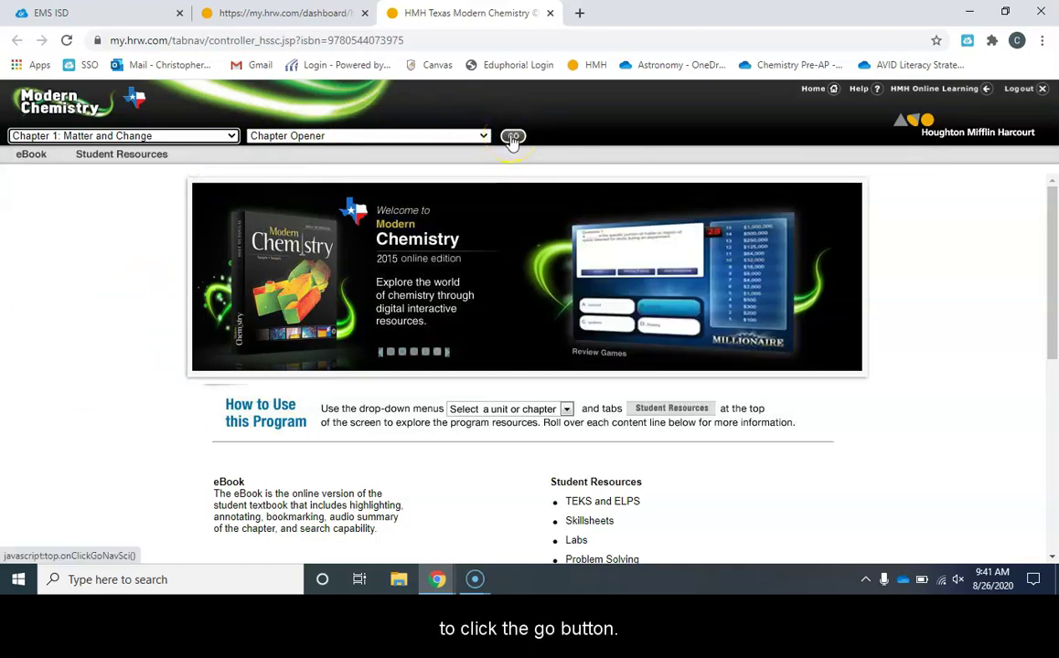
click(513, 137)
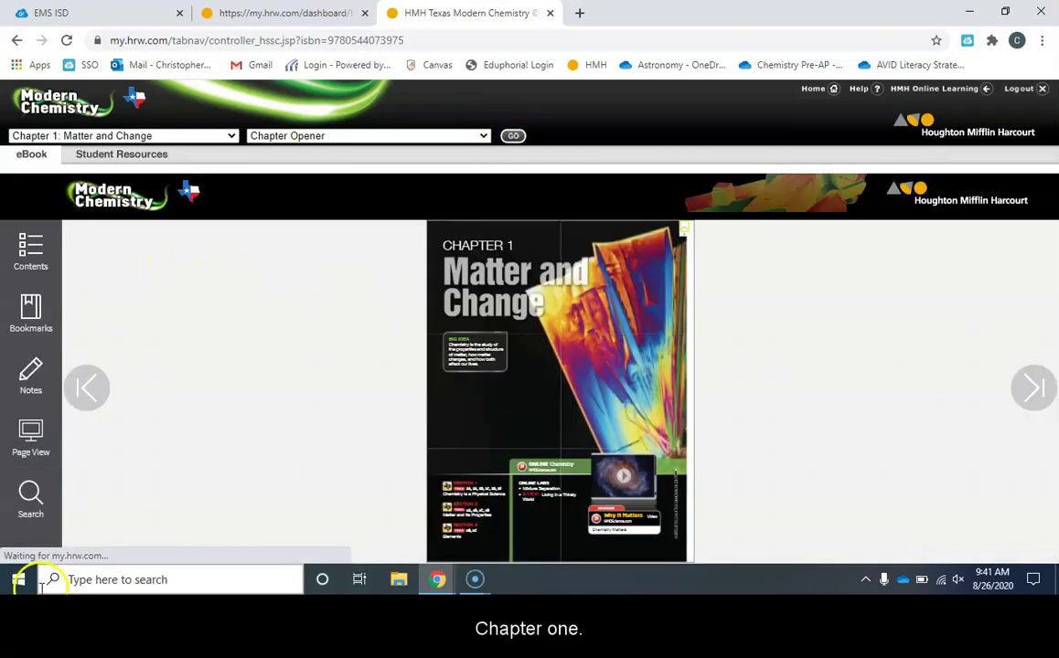
- Open the Chapter 1 virtual lab Separating Substances from the interactive student resources and start it
mouse_move(290, 264)
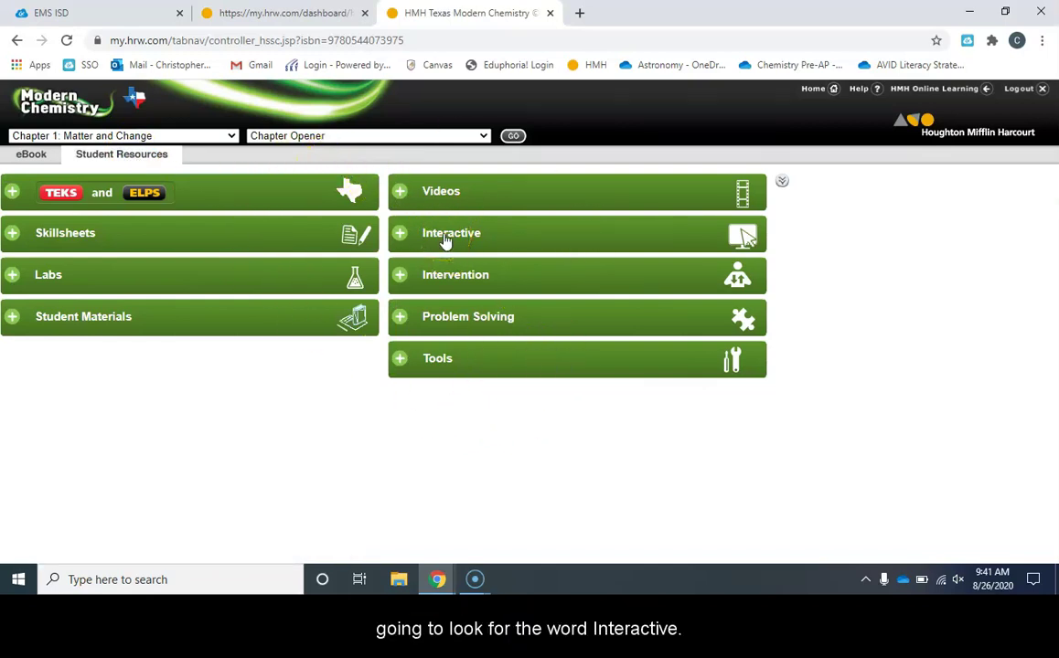
click(446, 236)
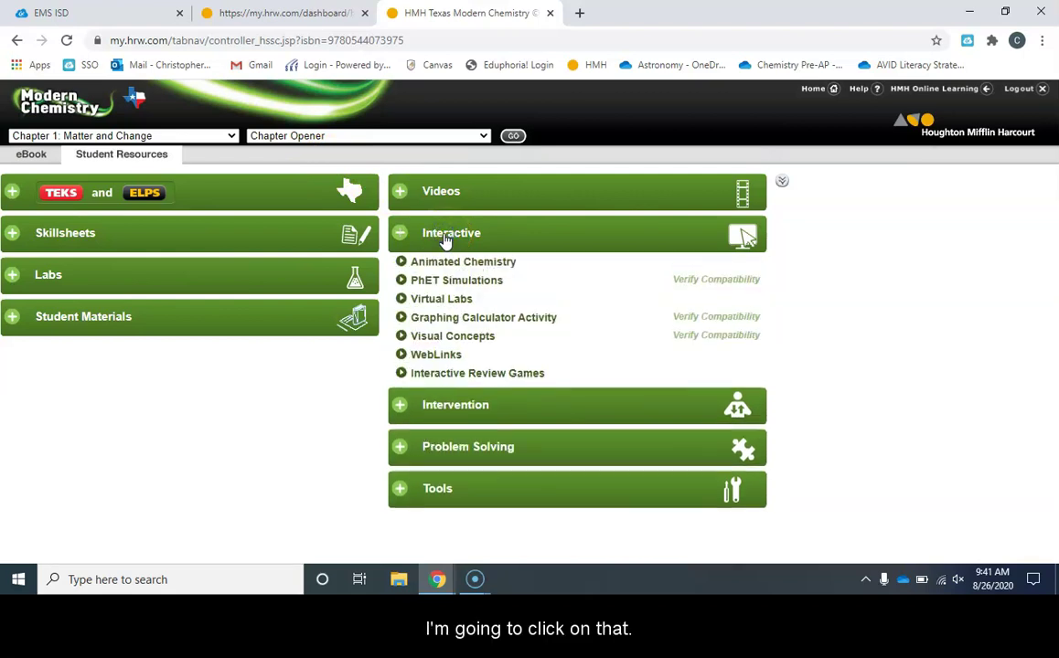
click(441, 301)
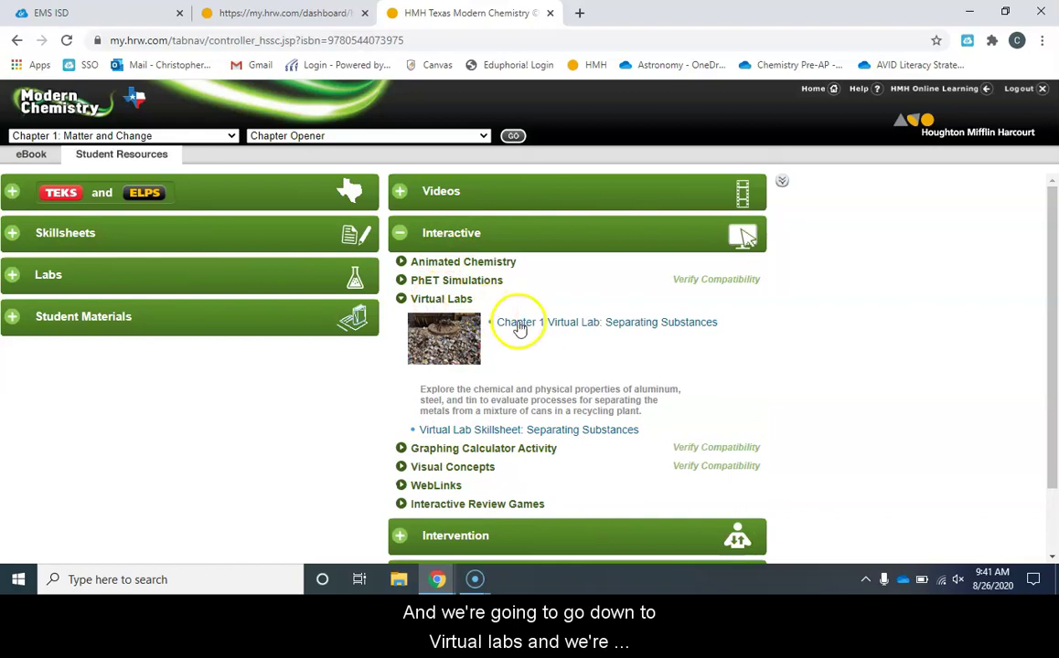
click(522, 325)
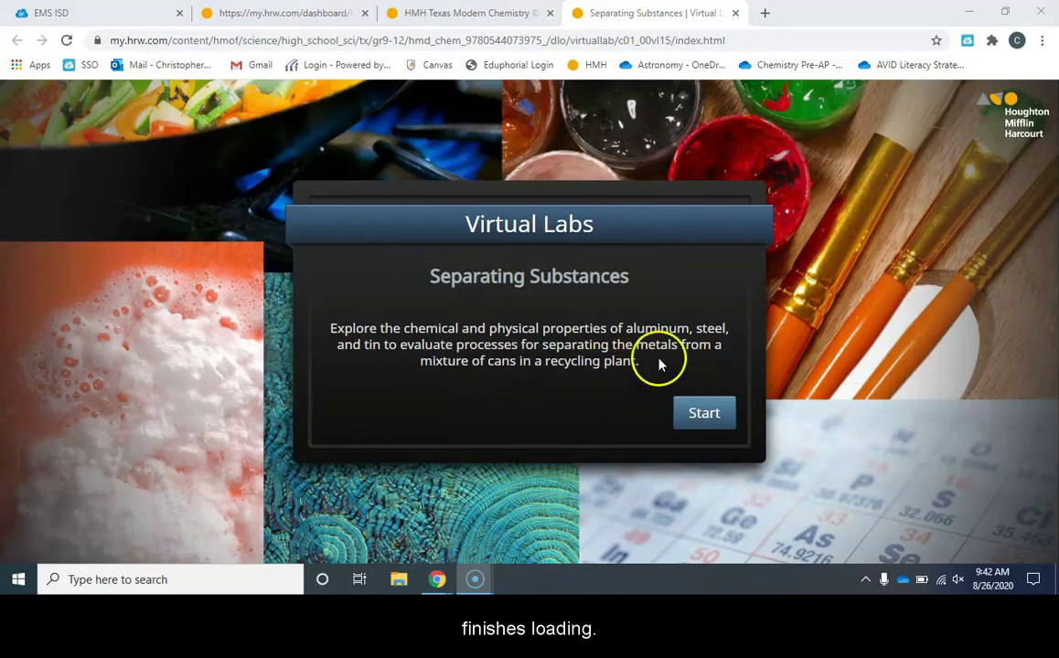
click(704, 414)
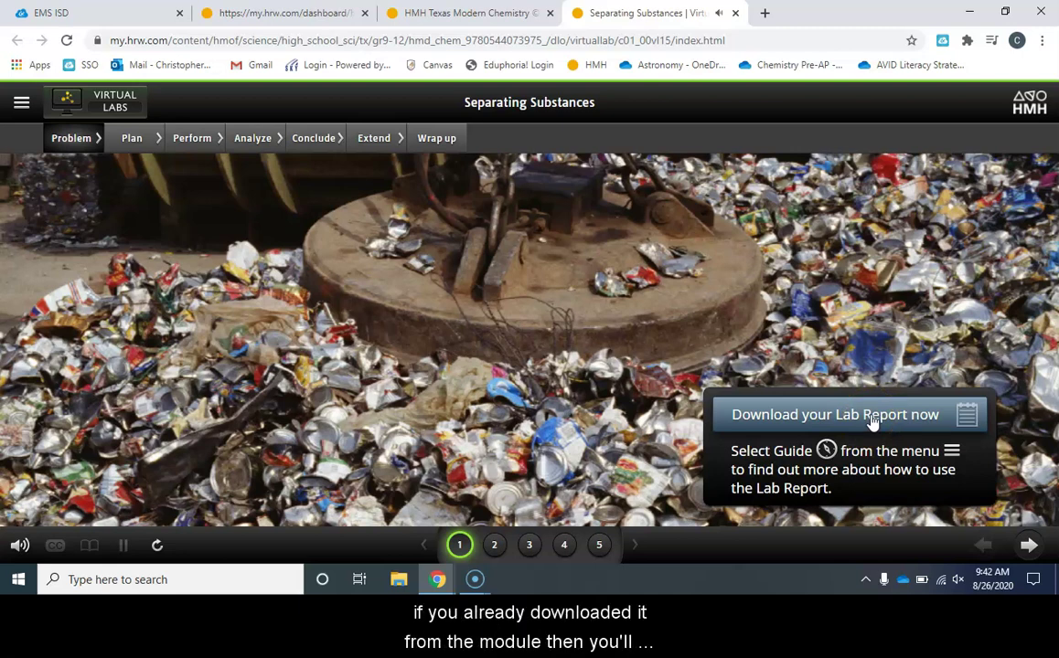
- Download the Separating Substances lab report and open it full-screen in Word with editing enabled
click(871, 419)
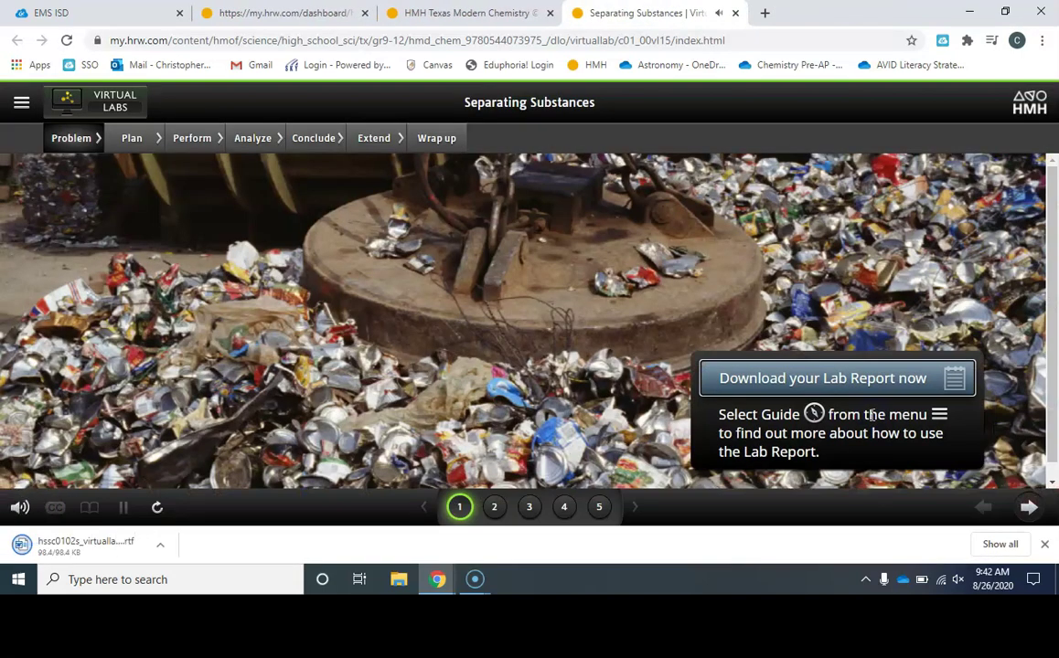
click(130, 546)
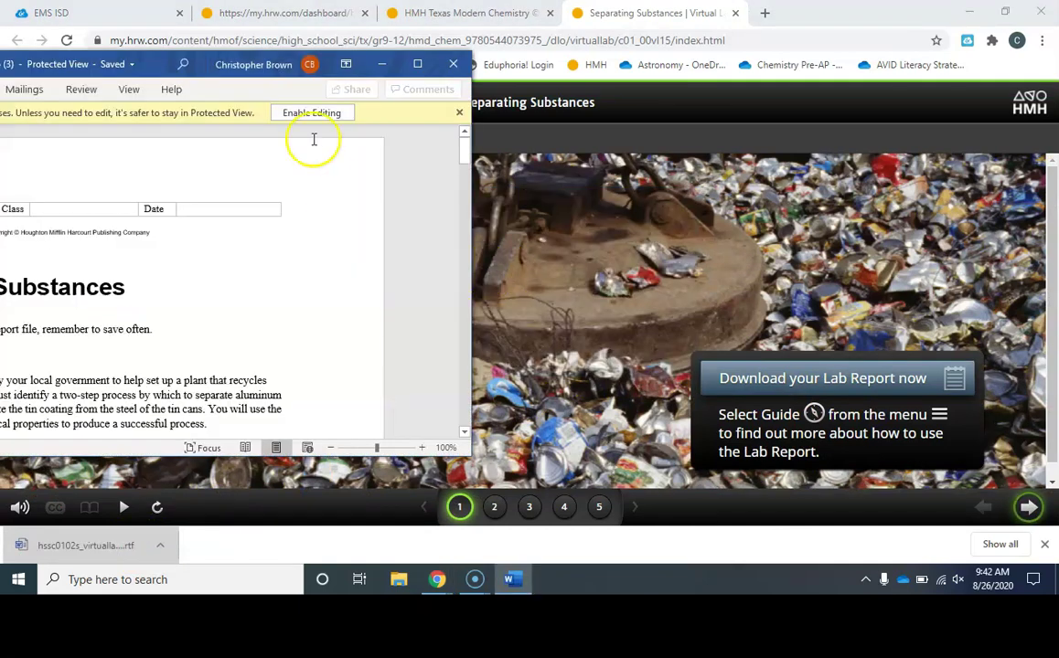
click(418, 63)
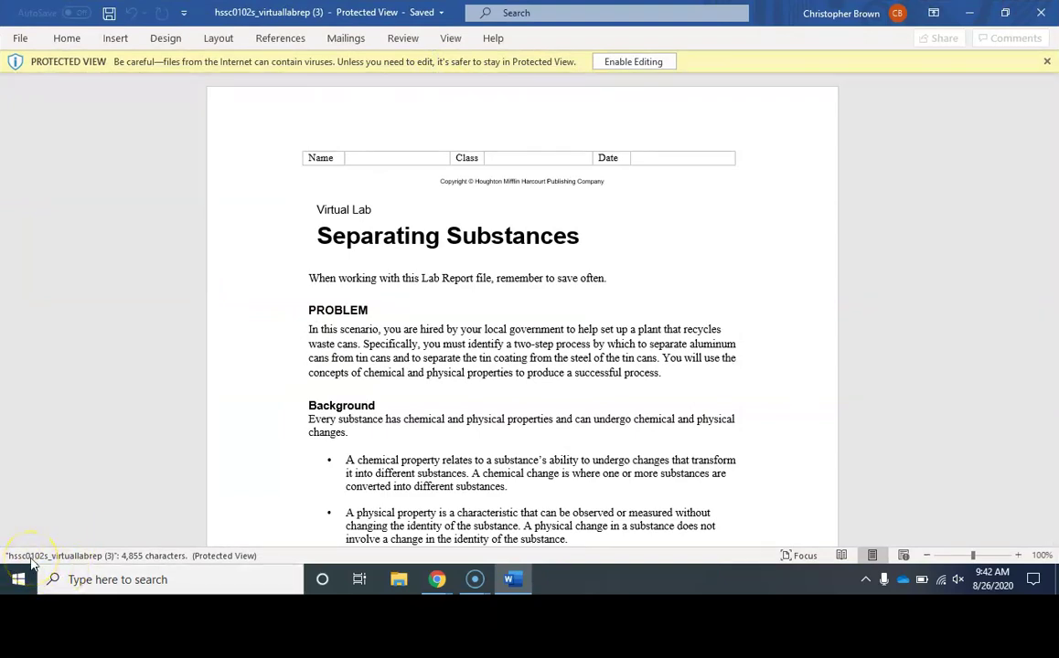
click(641, 62)
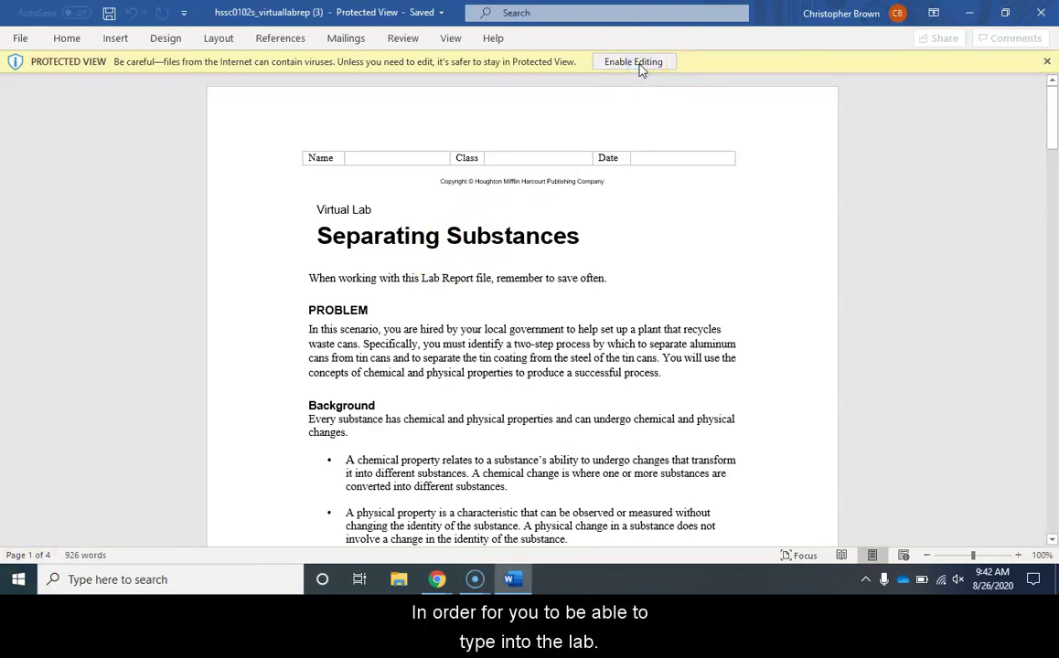
- Try entering Student in the lab report's Name field, and clear the entry
click(369, 226)
click(379, 210)
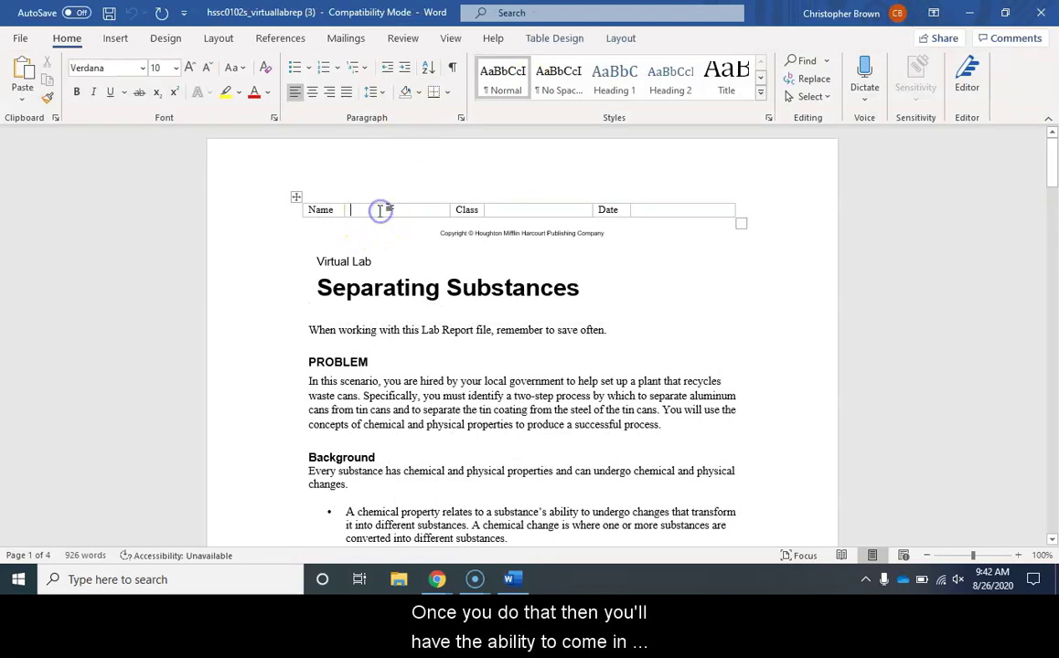
text(Student)
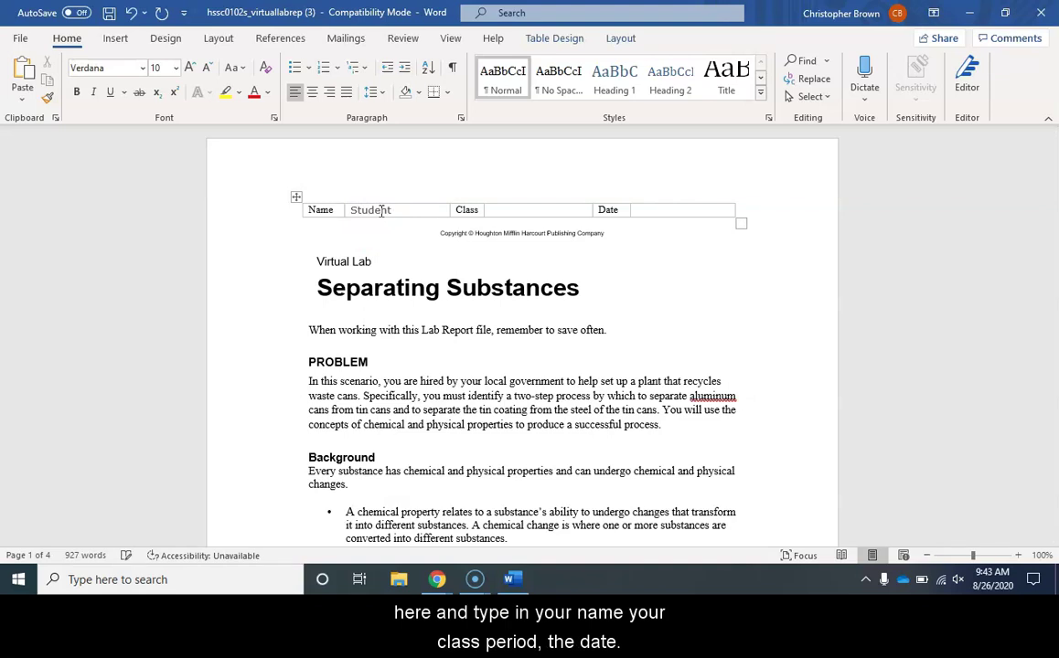
key(BackSpace)
key(BackSpace)
key(BackSpace)
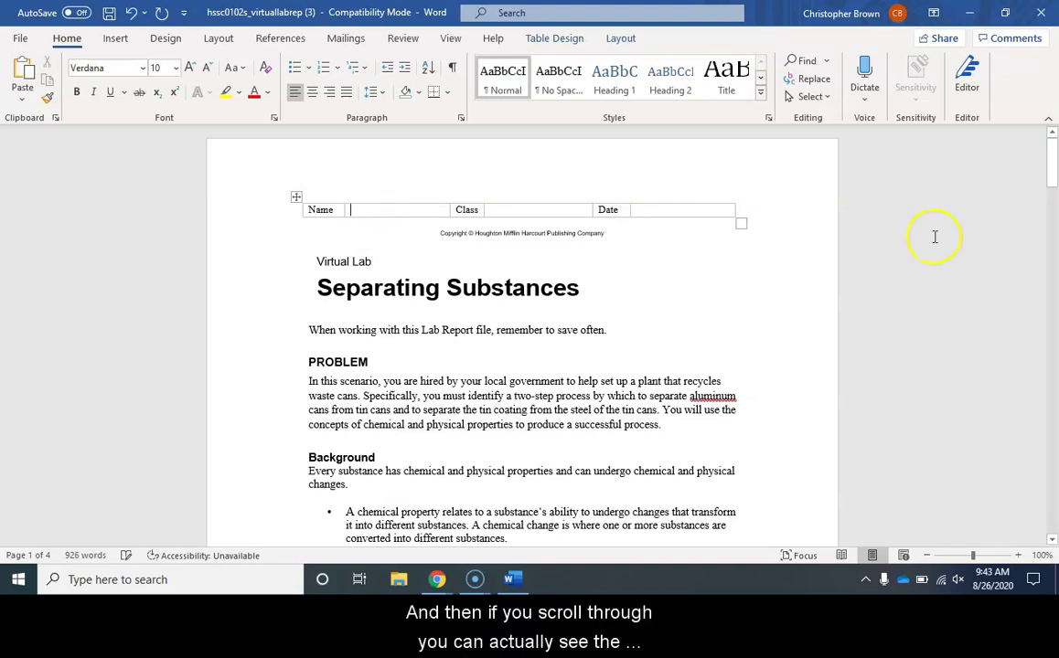
- Look through the lab report to its final questions and switch back to the virtual lab in Chrome
drag(1054, 160, 1054, 472)
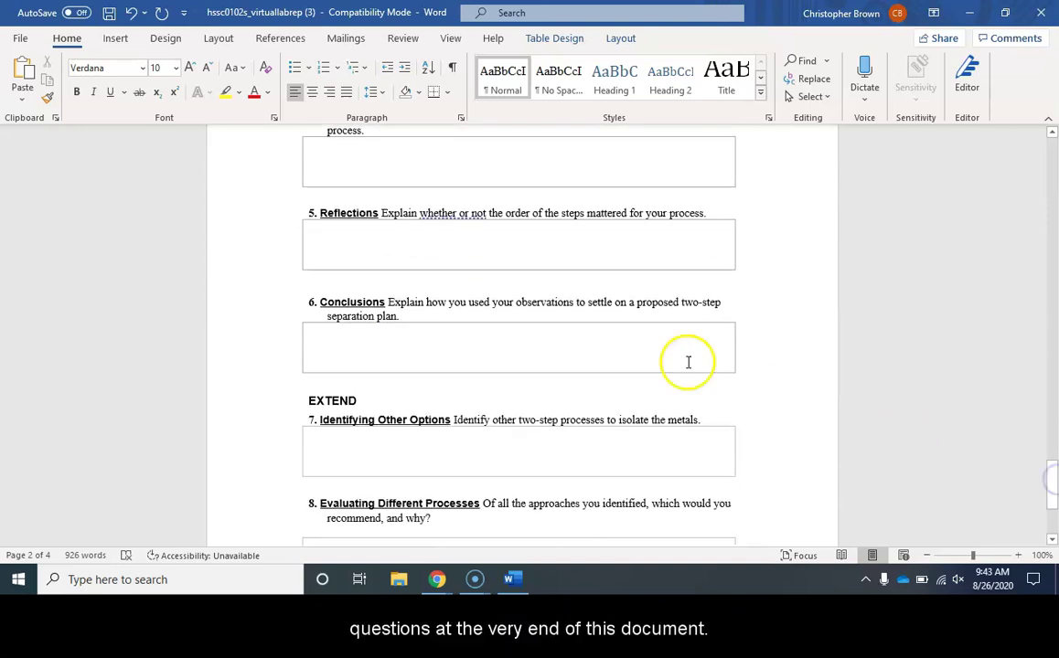
click(32, 555)
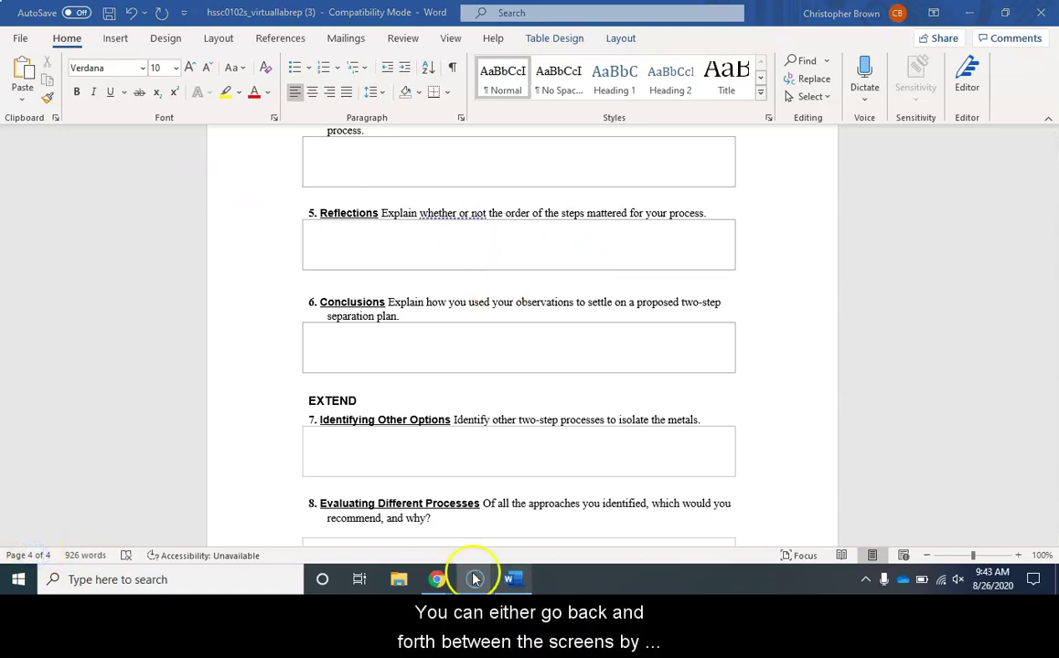
click(437, 579)
click(379, 525)
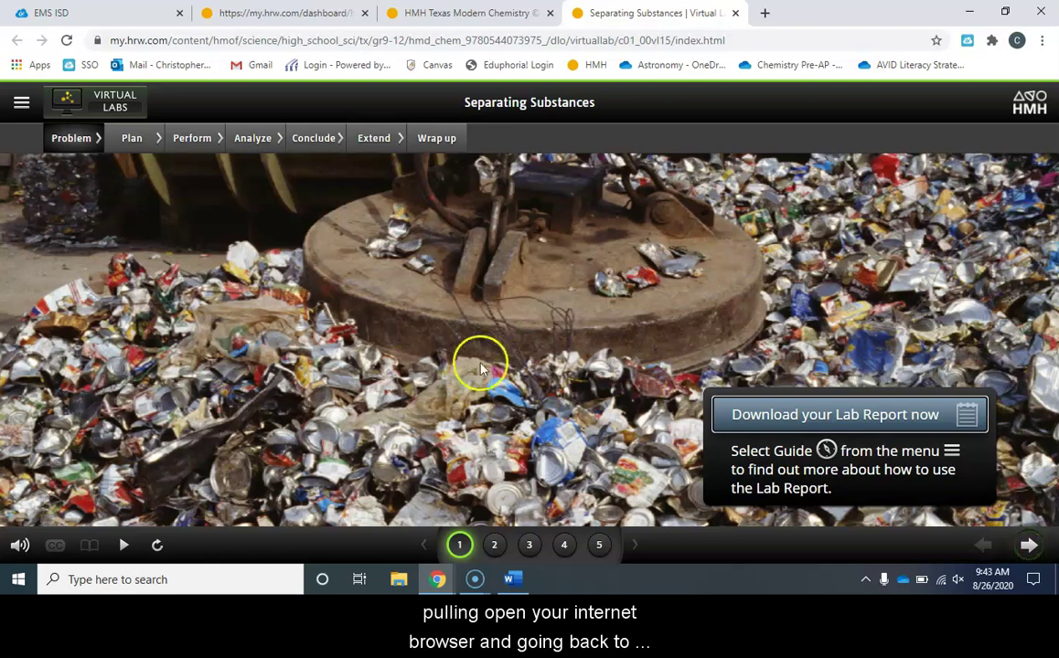
click(440, 583)
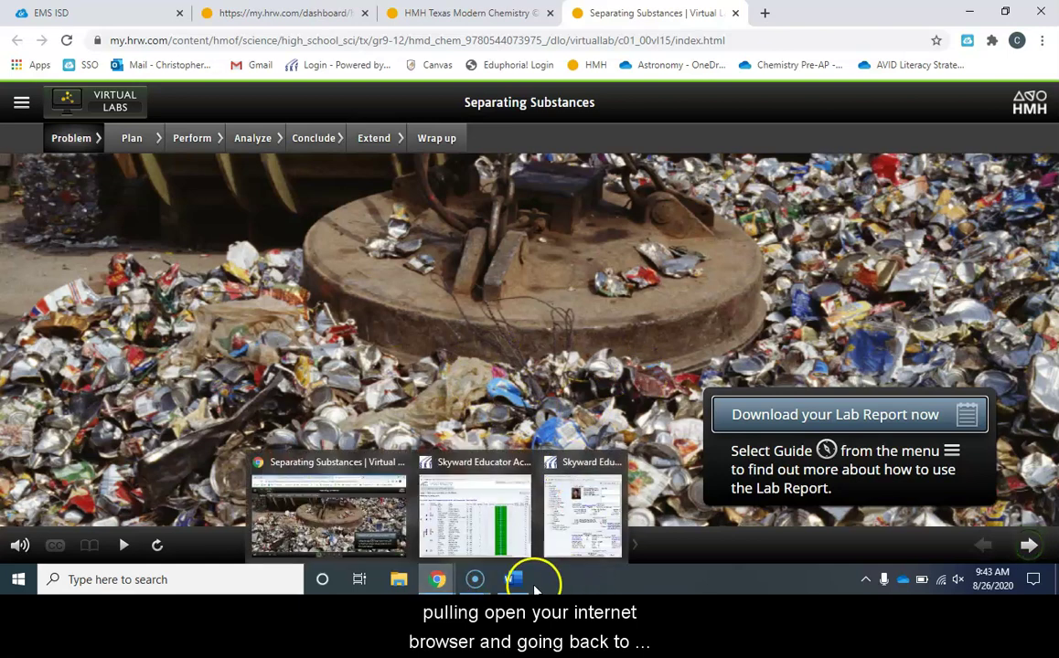
- Arrange the virtual lab and the Word lab report side by side, and return to the start of the report
drag(800, 12, 3, 207)
click(775, 184)
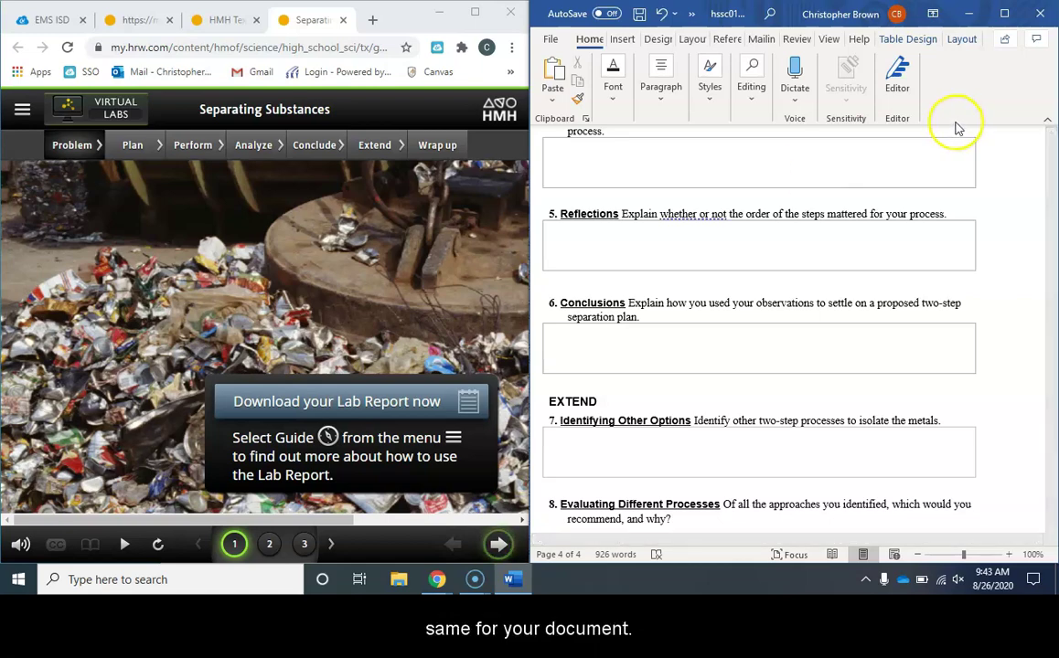
drag(1049, 477, 1029, 100)
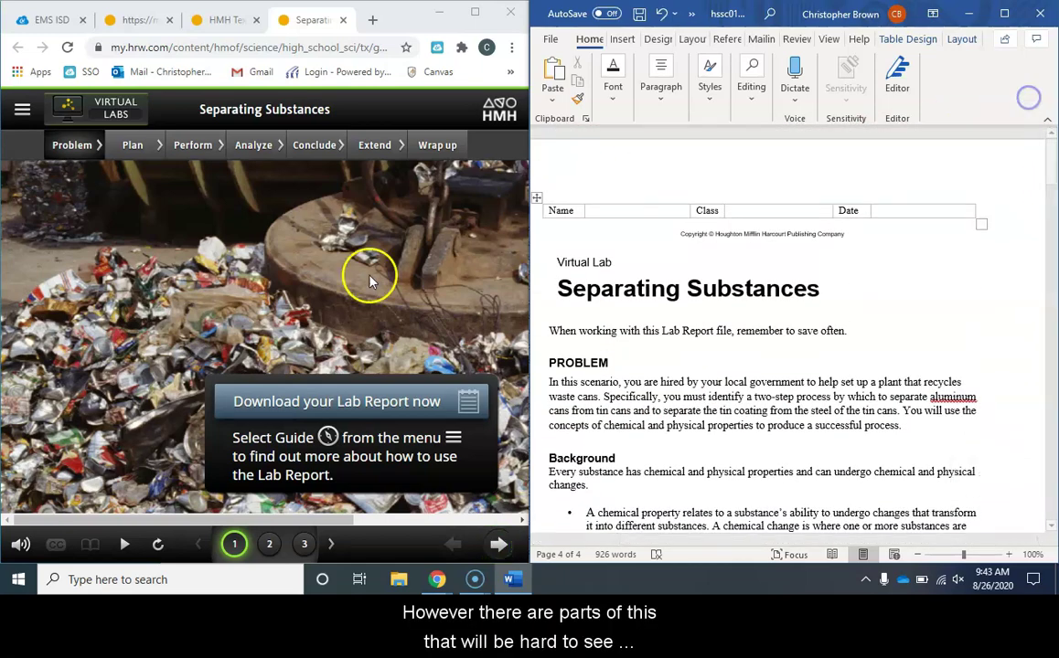
- Maximize the virtual lab's browser window and check the computer's speaker volume
click(476, 12)
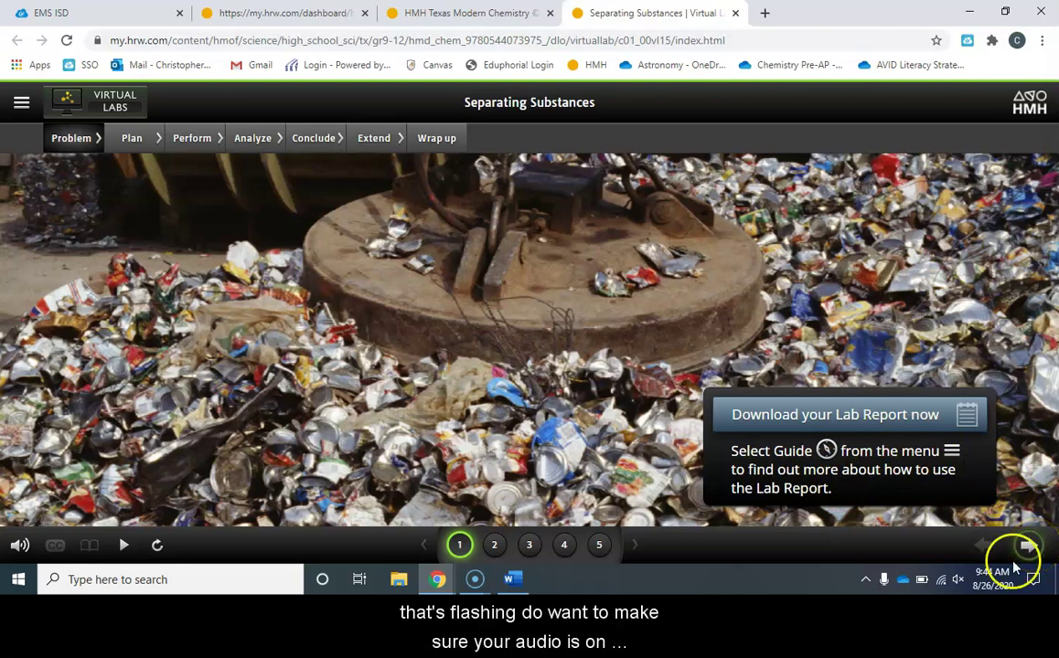
click(958, 579)
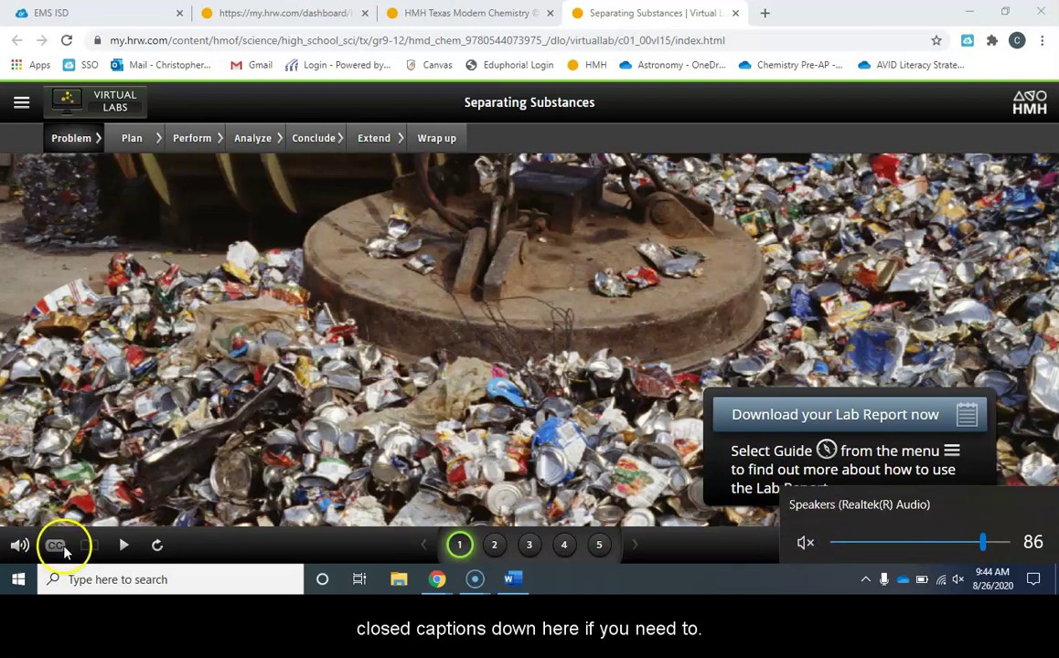
click(1031, 544)
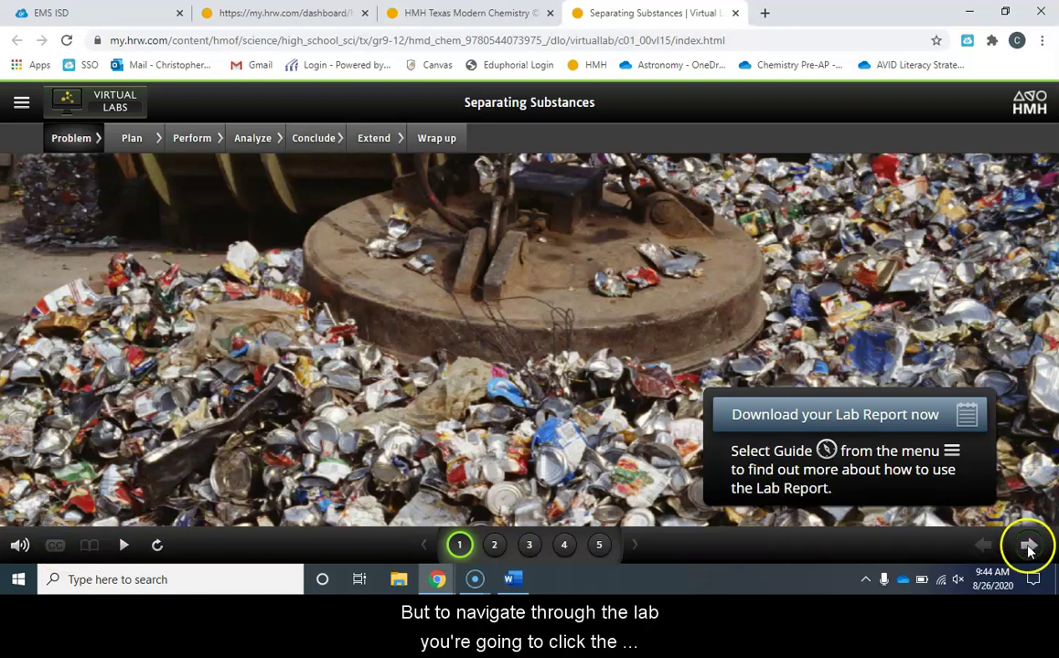
- Advance through the lab's Problem section to page 4, and go back to page 3
click(1029, 544)
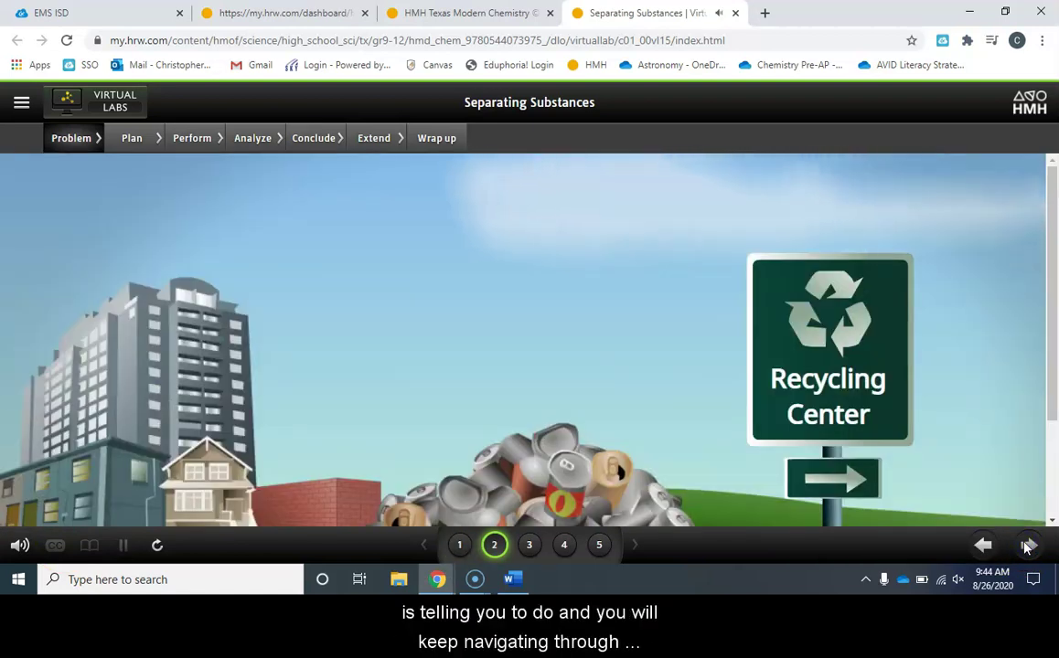
click(1027, 545)
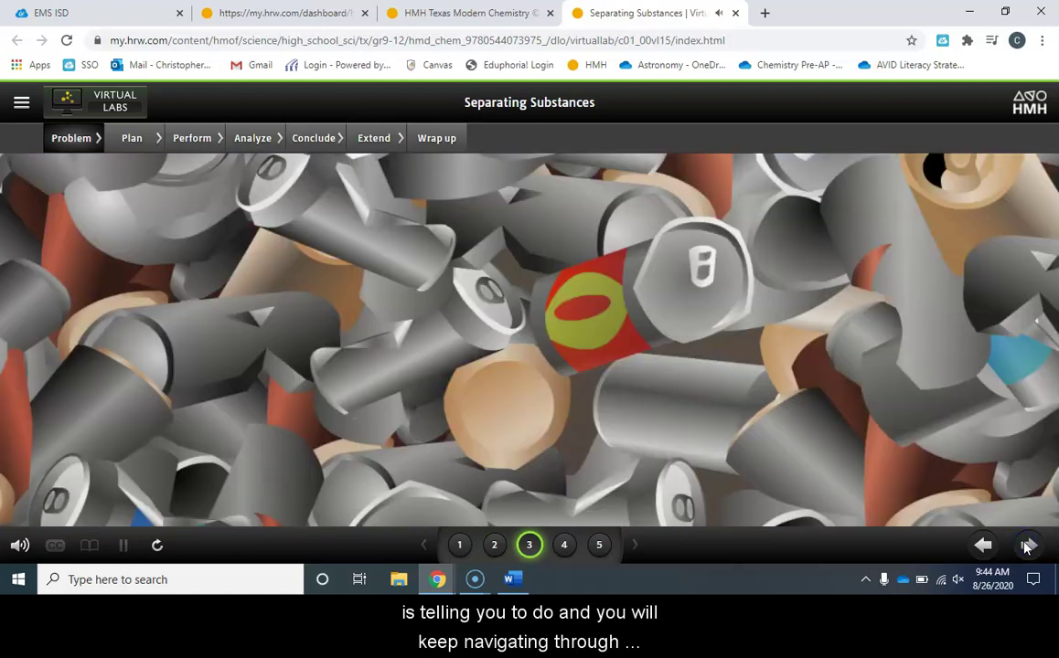
click(1027, 546)
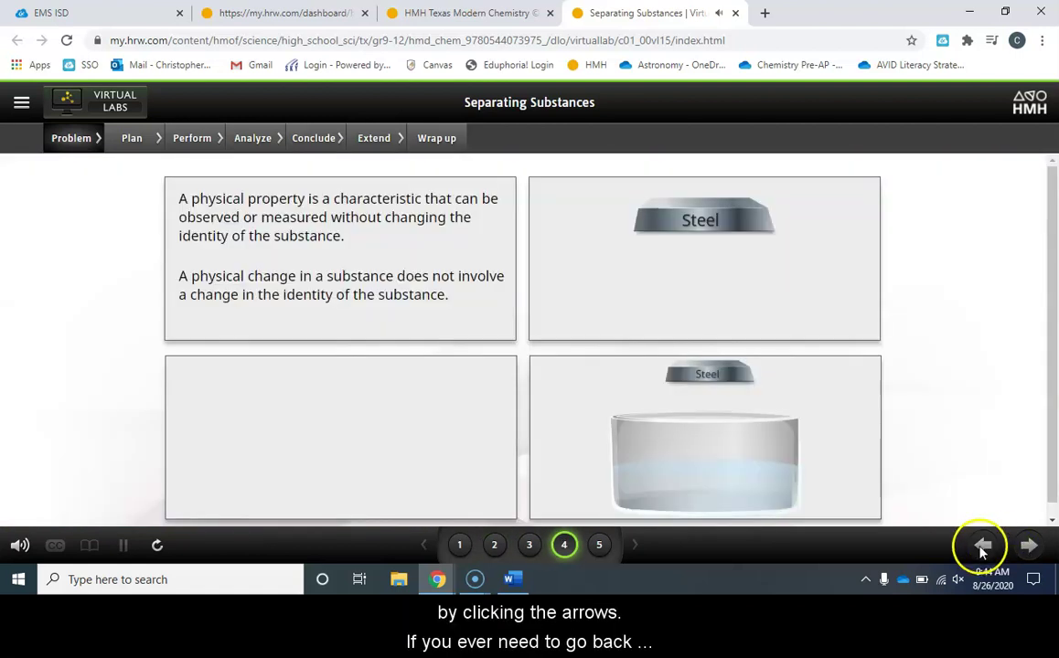
click(982, 546)
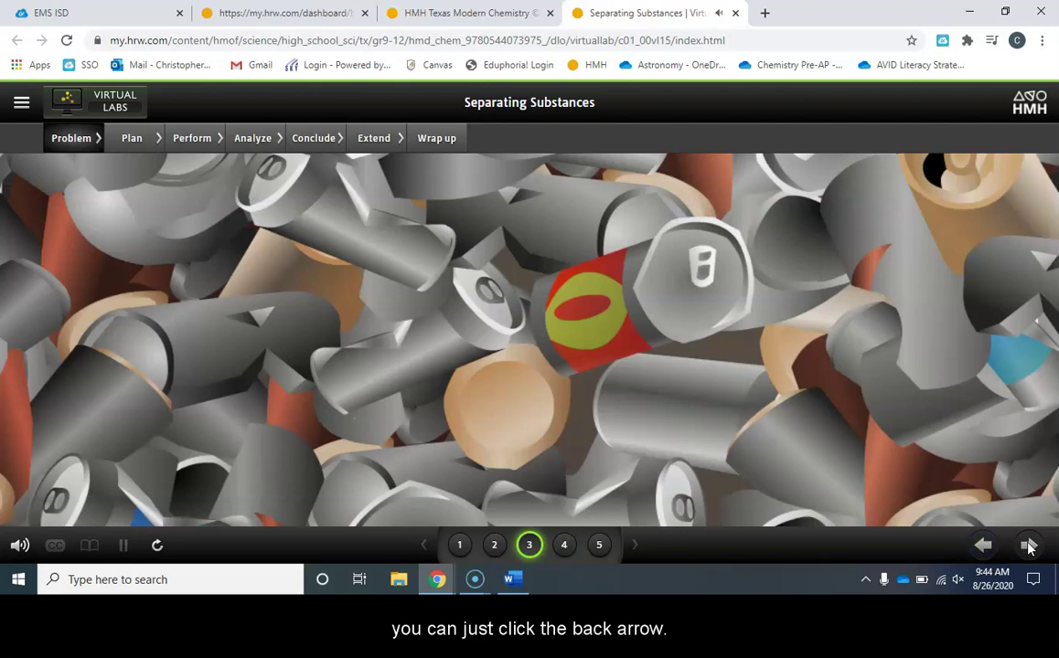
- Advance the lab to page 4 of the Problem section, check the lab report in Word, and return to the virtual lab
click(1028, 546)
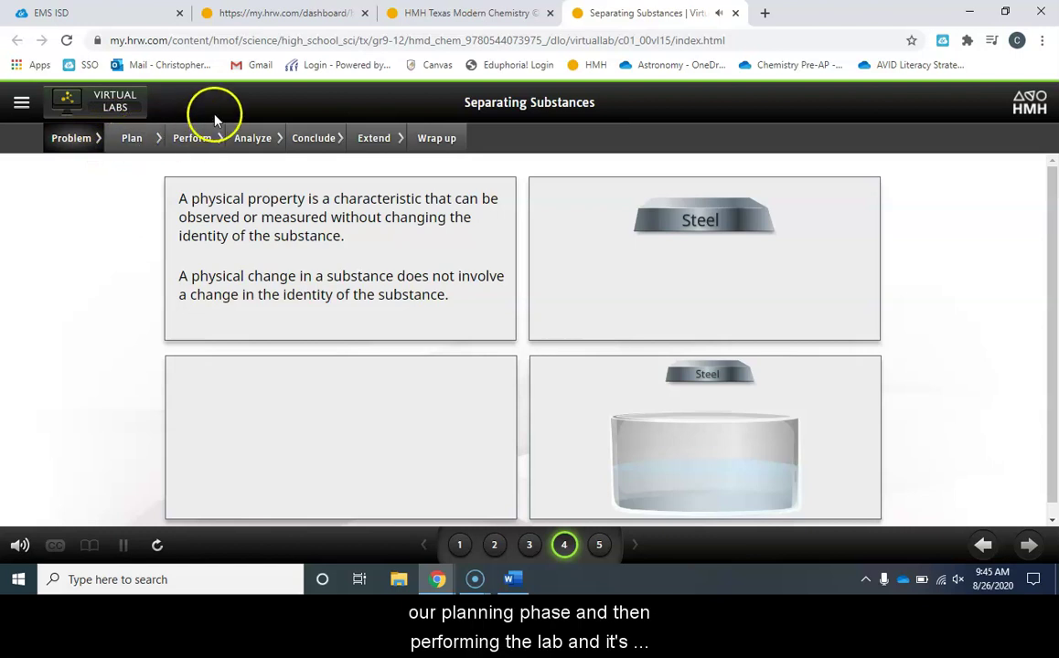
click(514, 580)
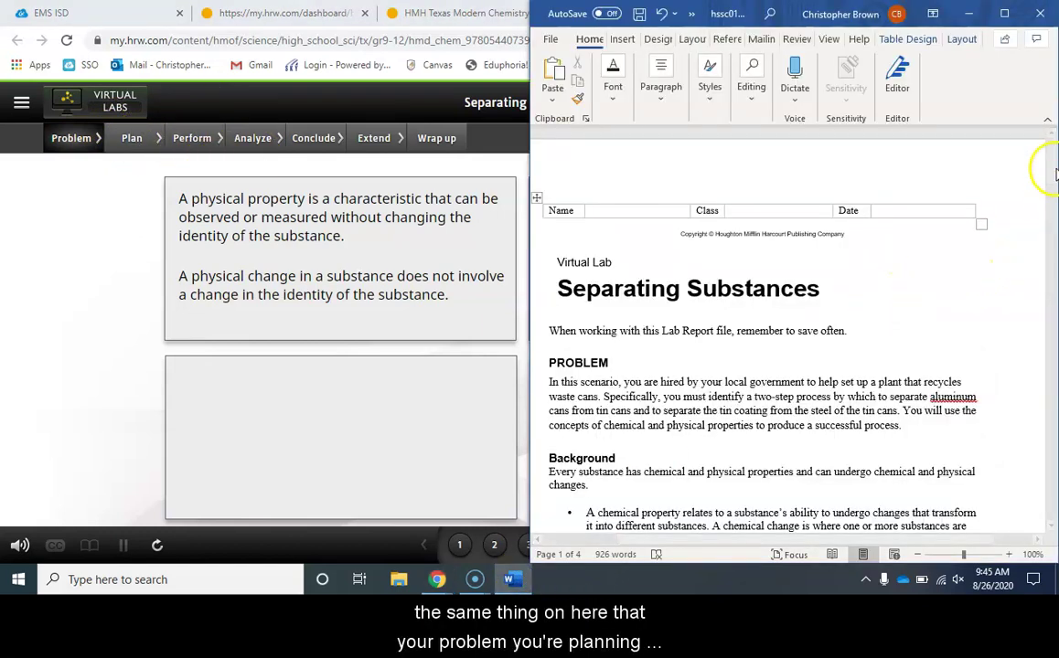
mouse_move(1053, 174)
mouse_down()
mouse_move(1053, 283)
mouse_move(1050, 194)
mouse_up()
click(33, 548)
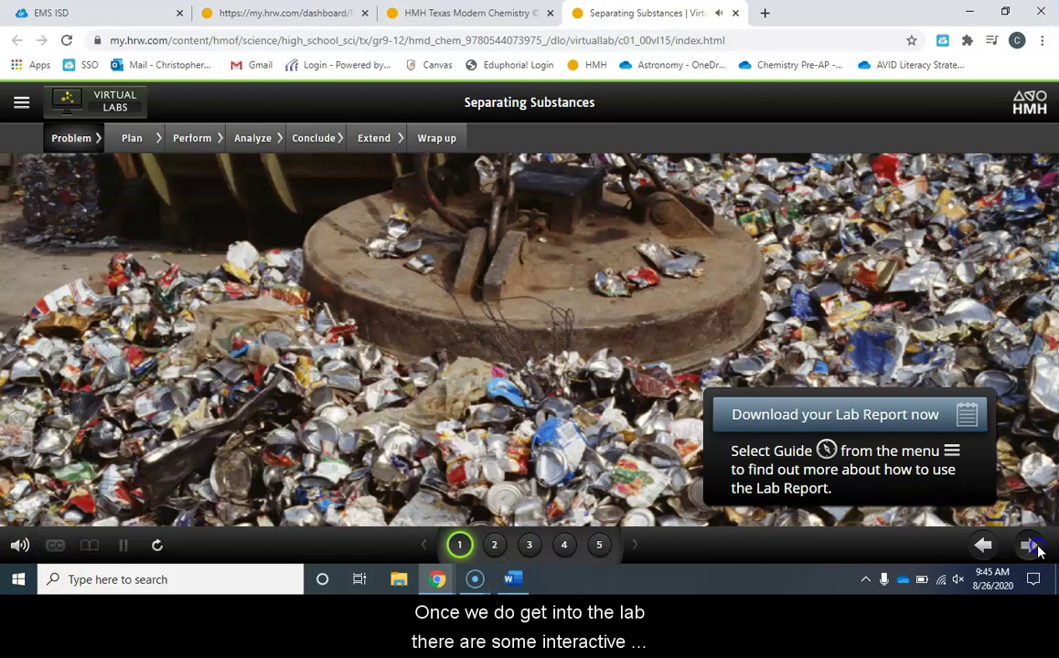
- Advance to page 5 of the Problem section and sort Magnetism under Chemical Property and Appearance under Physical Property
click(1031, 546)
click(1031, 545)
click(1031, 546)
click(1031, 546)
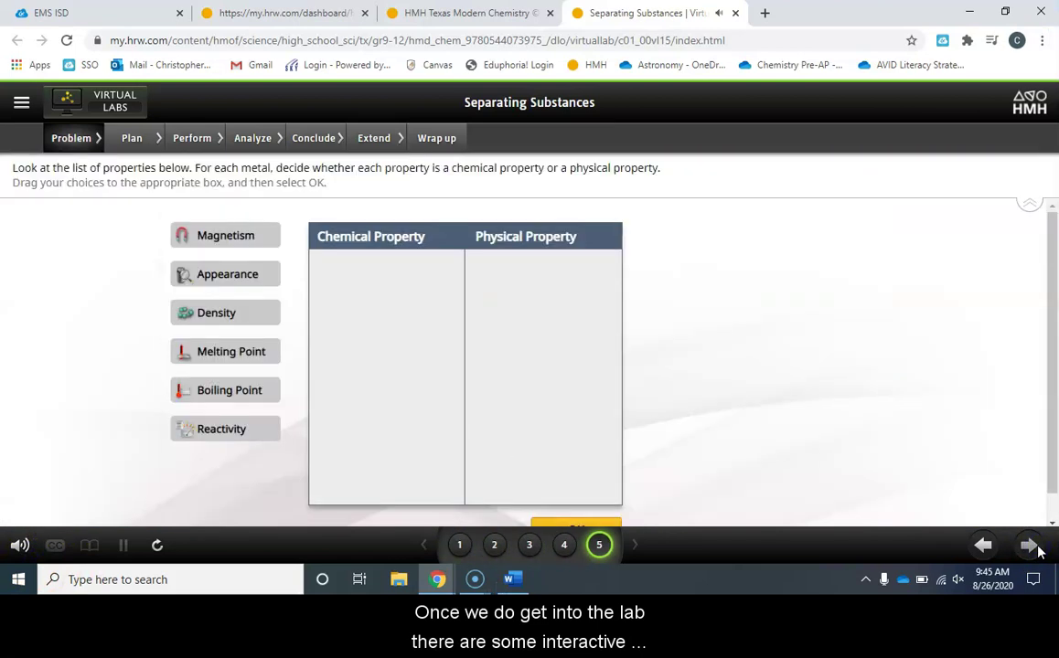
drag(208, 236, 361, 300)
drag(245, 276, 565, 317)
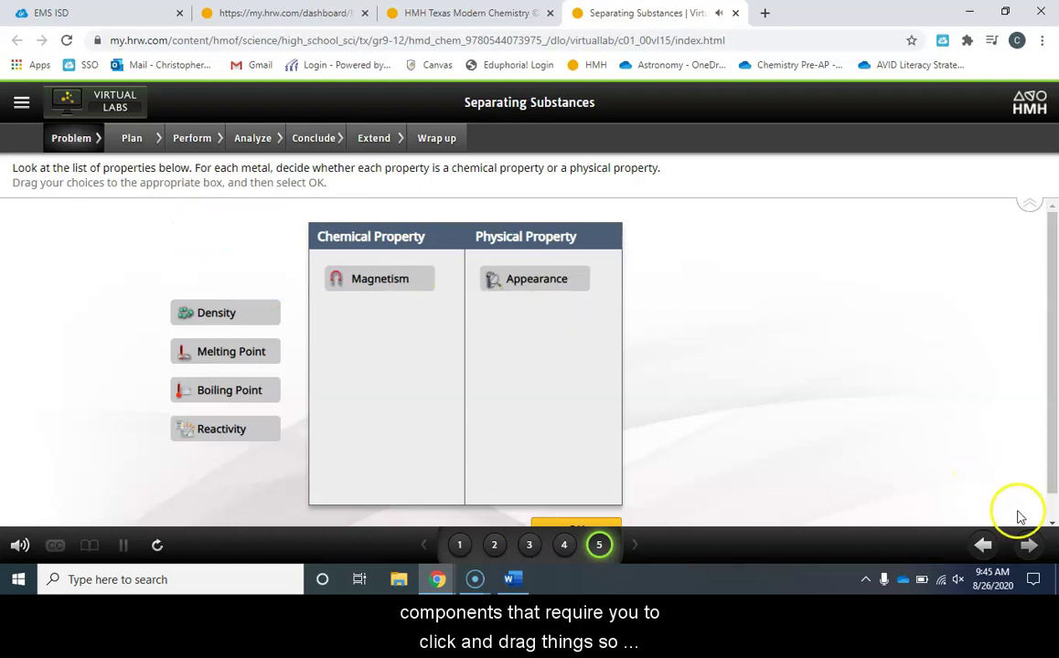
- Advance past the Plan section to Perform, and try out the Heat and Liquid tests in the test area
click(1030, 546)
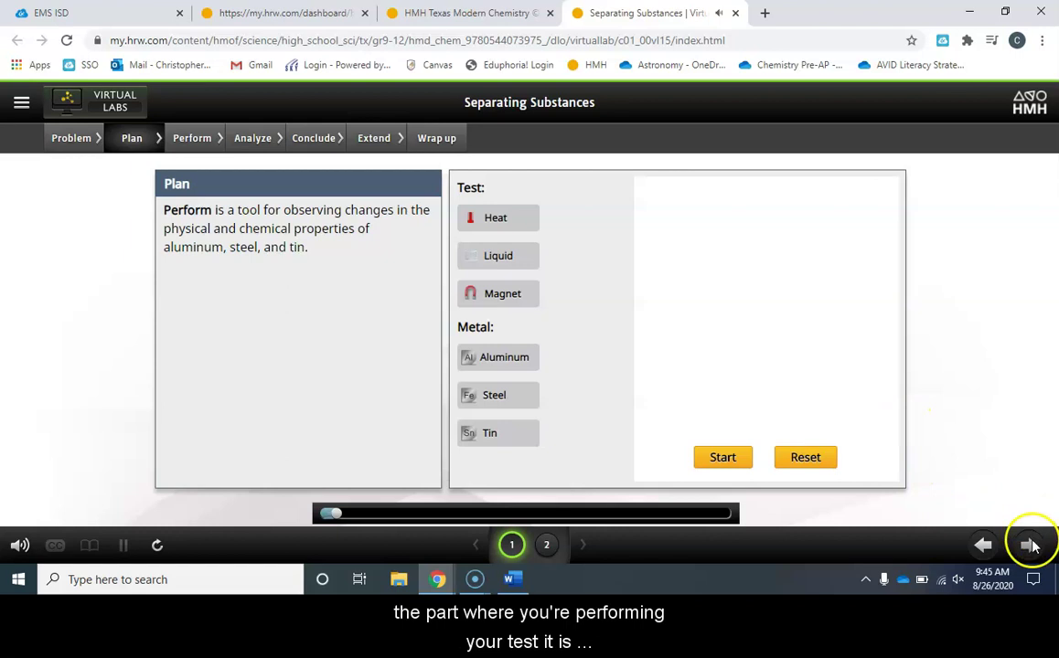
click(1030, 545)
click(1030, 546)
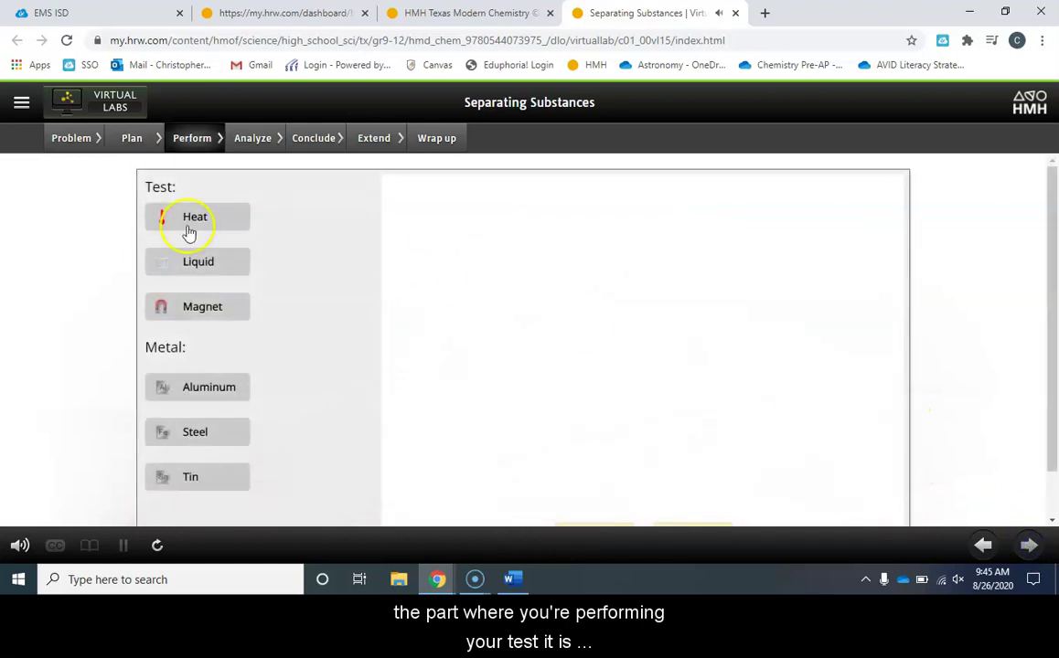
drag(194, 218, 528, 236)
click(203, 263)
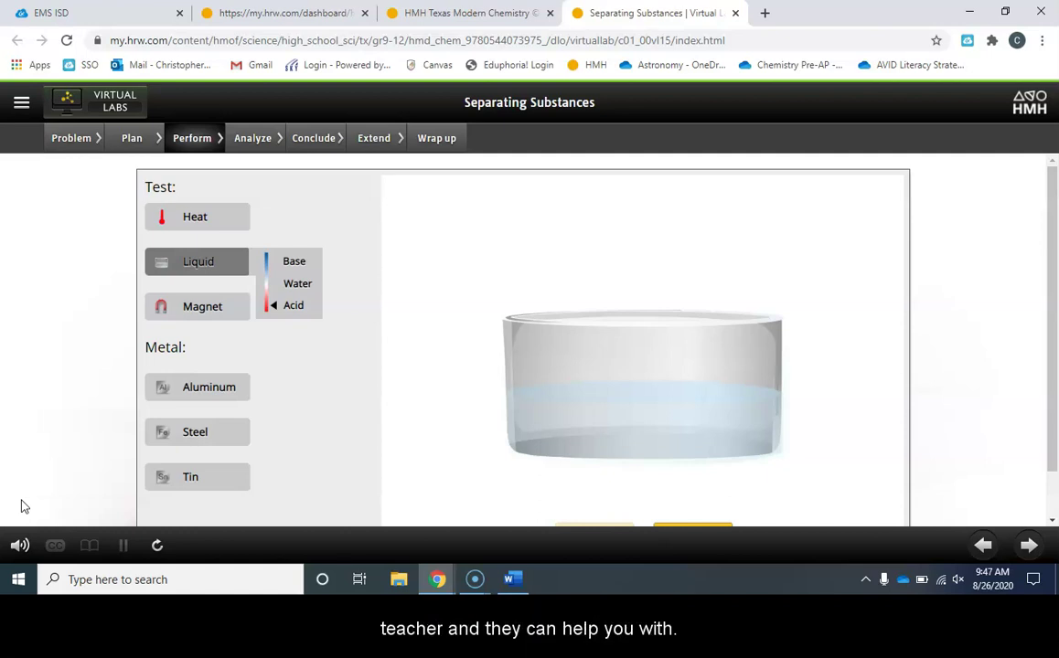
- Switch to the lab report in Word, maximize its window, and open the document's file options
click(33, 569)
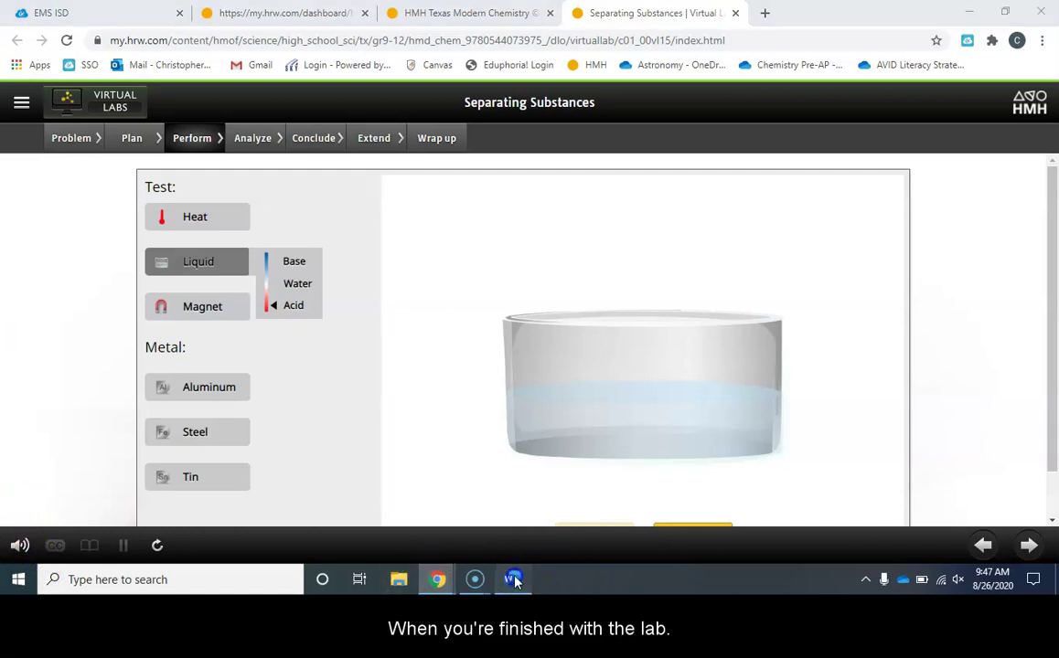
click(511, 578)
click(1002, 14)
click(19, 43)
click(87, 251)
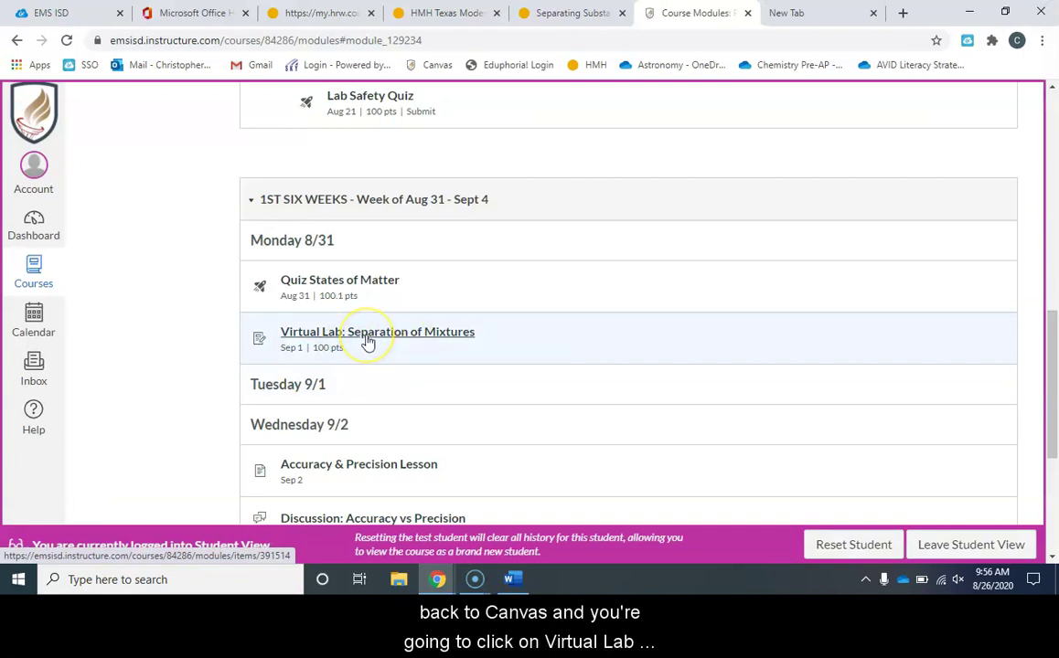
- Open the Virtual Lab: Separation of Mixtures assignment in Canvas and start a file upload submission
click(368, 340)
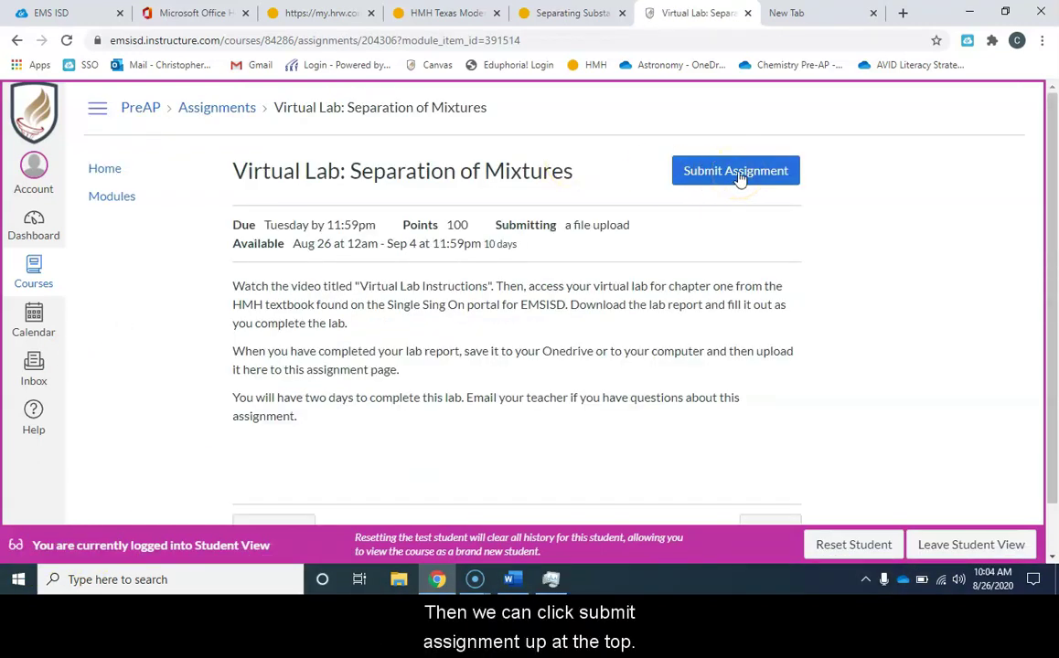
click(739, 173)
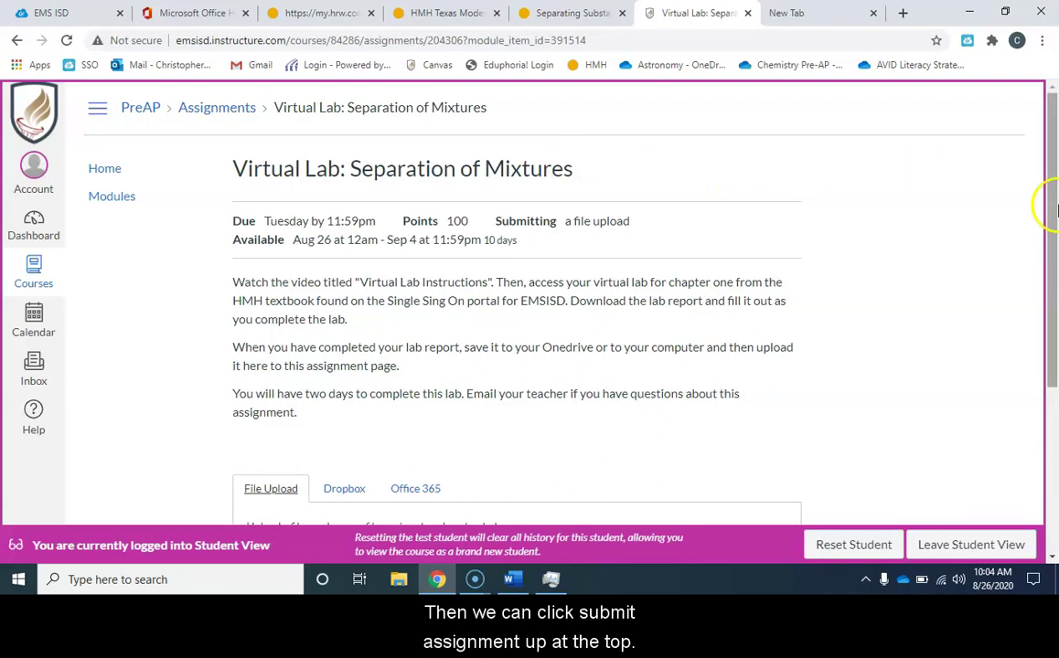
drag(1052, 206, 1052, 375)
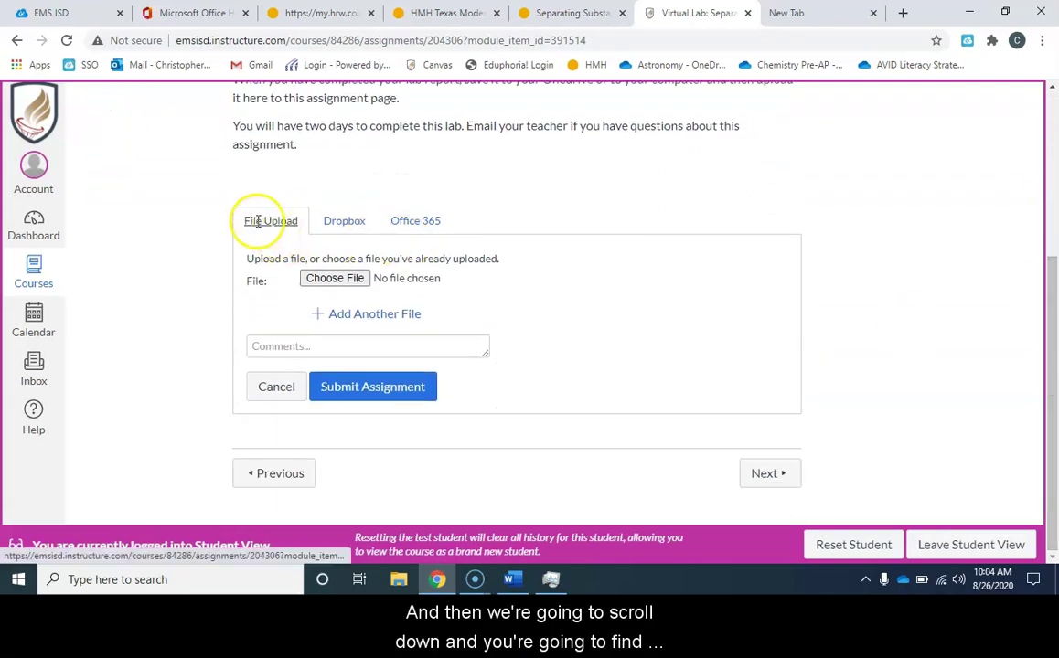